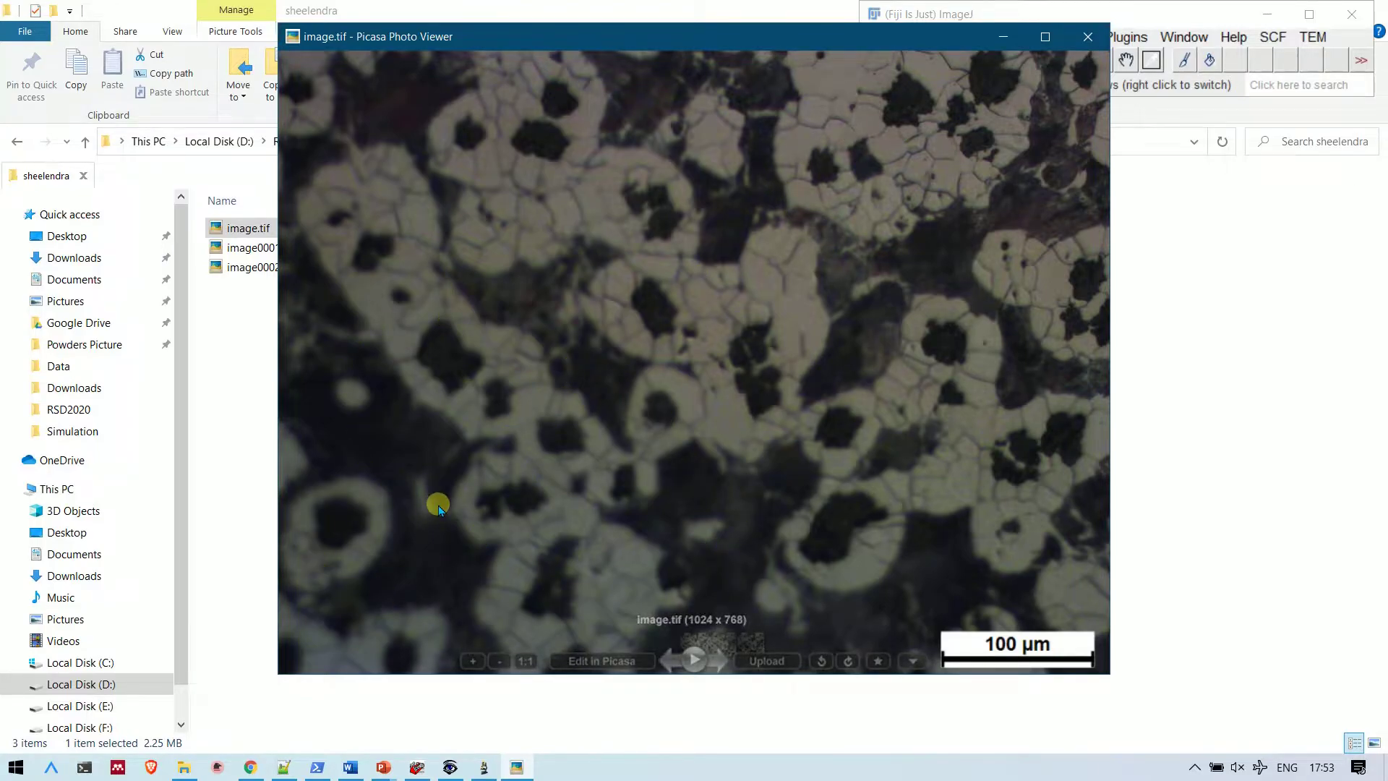
- Step from image.tif past image0001.tif to image0002.tif in Picasa Photo Viewer
{"action": "key", "text": "Right"}
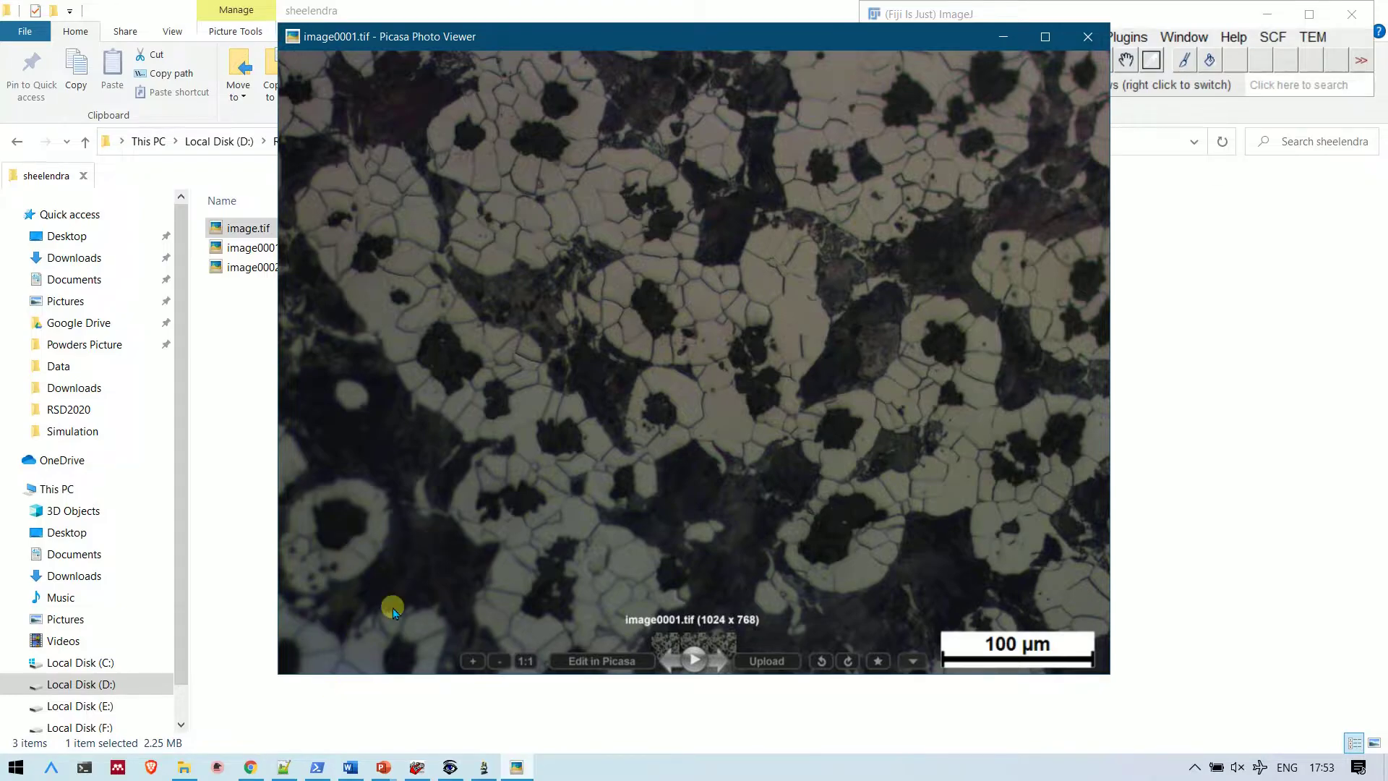
{"action": "key", "text": "Right"}
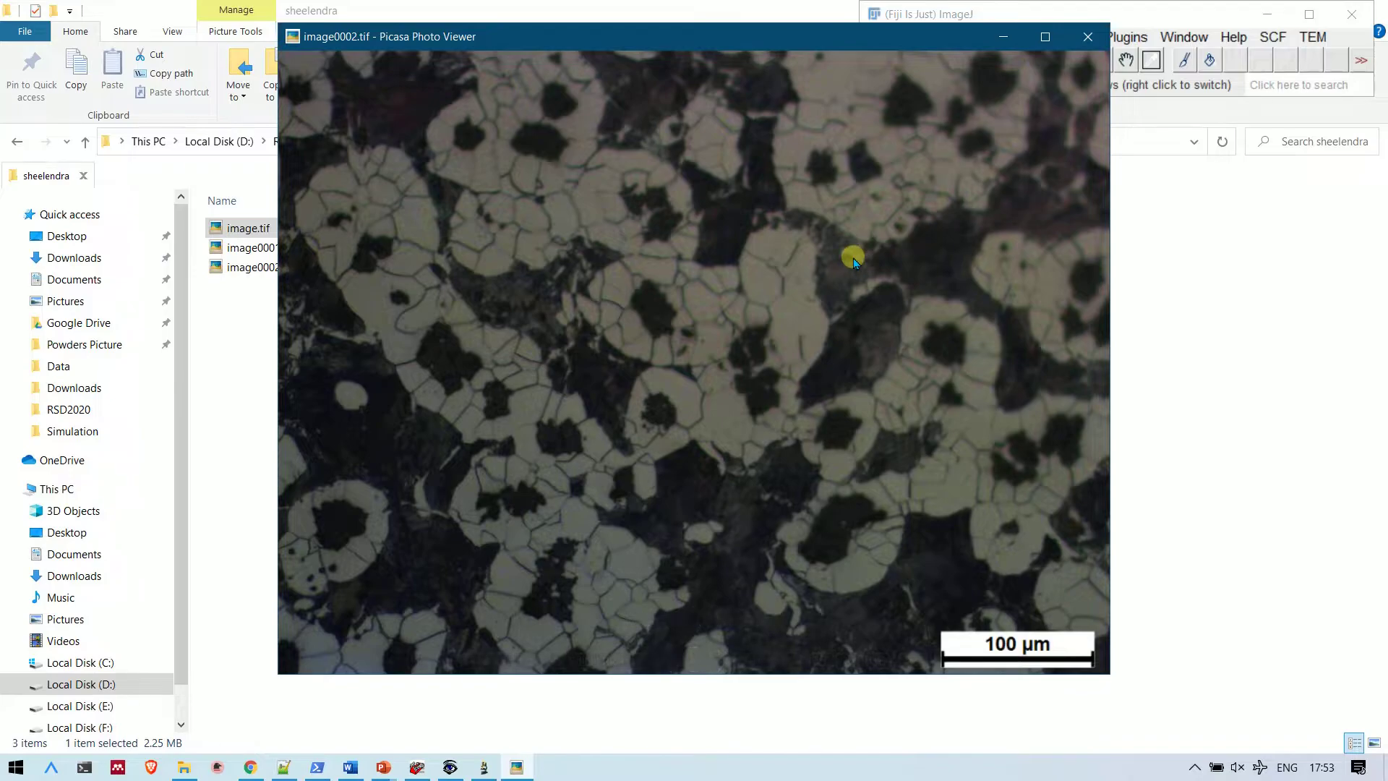
- In Fiji, start an Image Sequence import with image.tif from the sheelendra folder as the first file
{"action": "left_click", "coordinate": [1155, 19]}
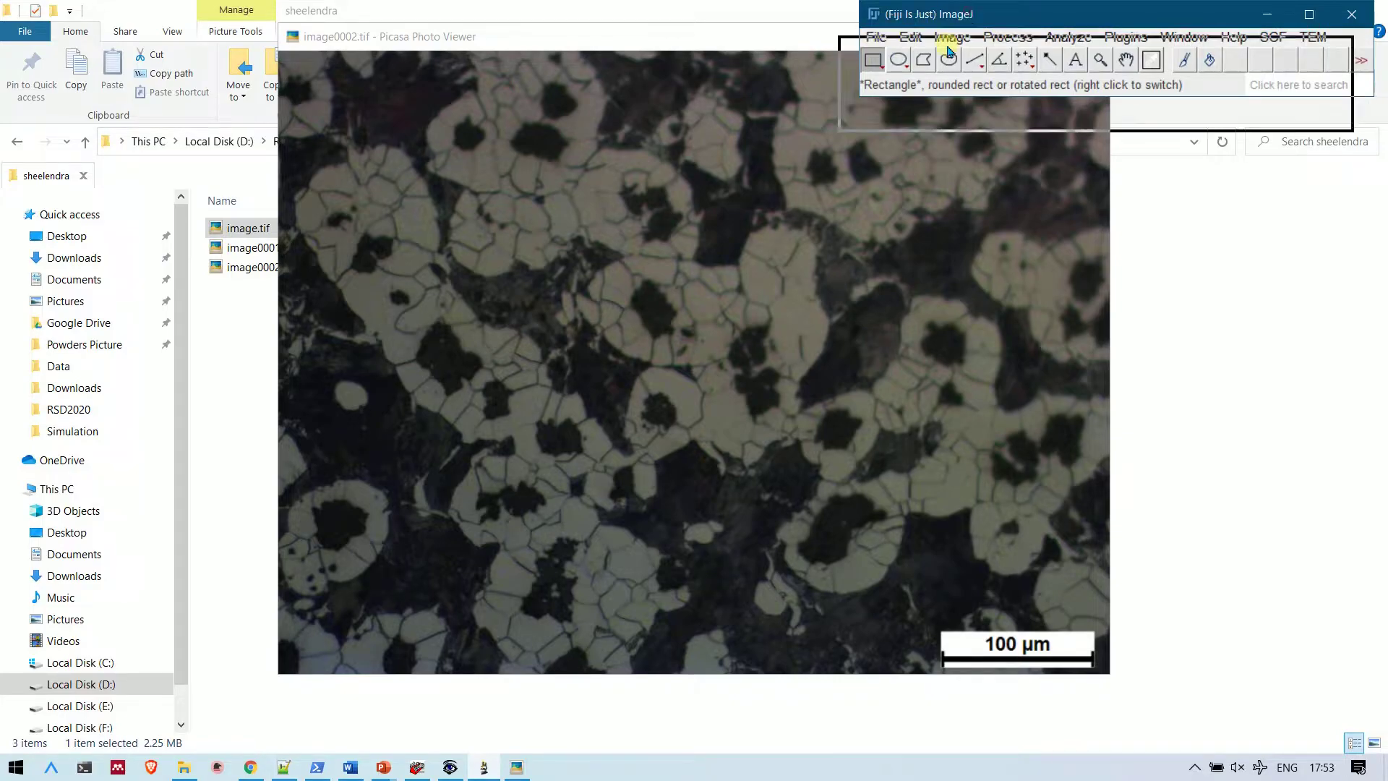
{"action": "left_click_drag", "start_coordinate": [940, 15], "coordinate": [882, 59]}
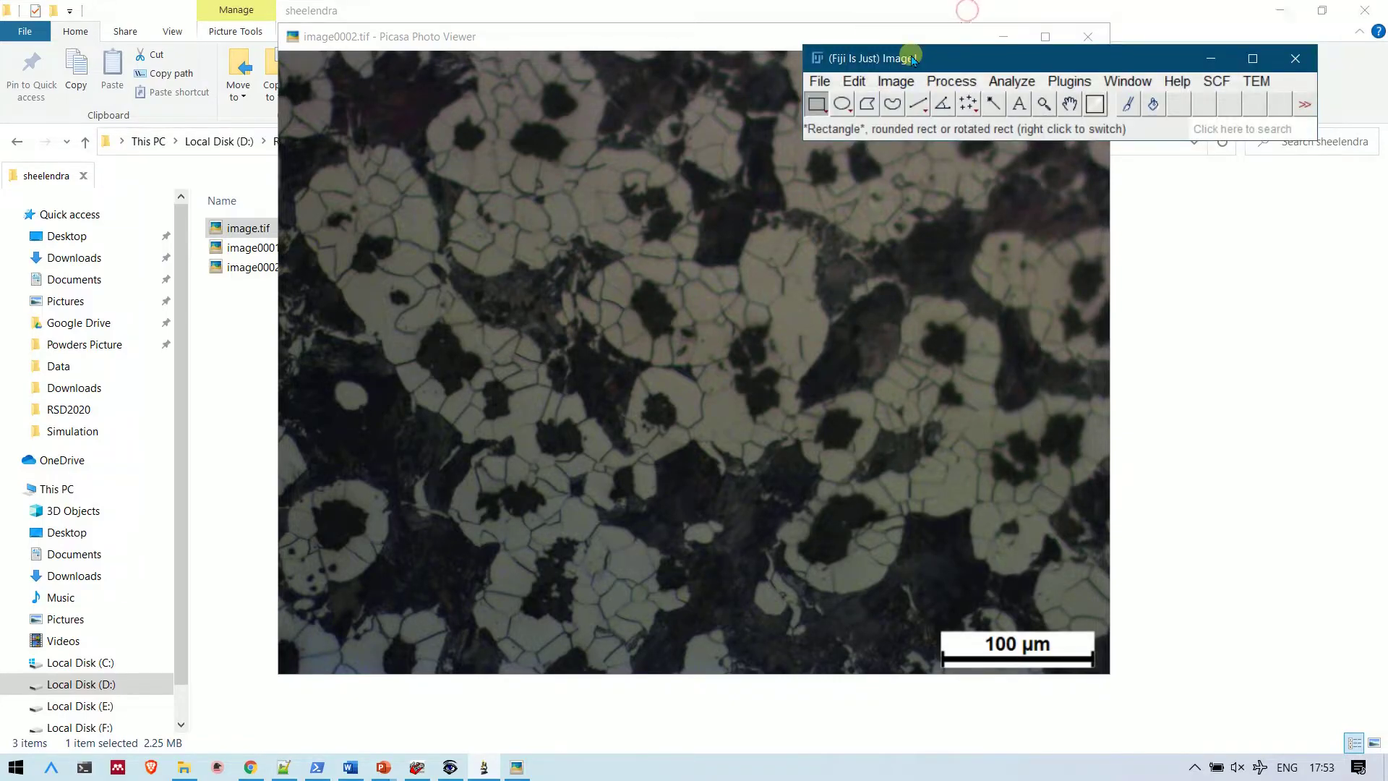
{"action": "left_click", "coordinate": [821, 82]}
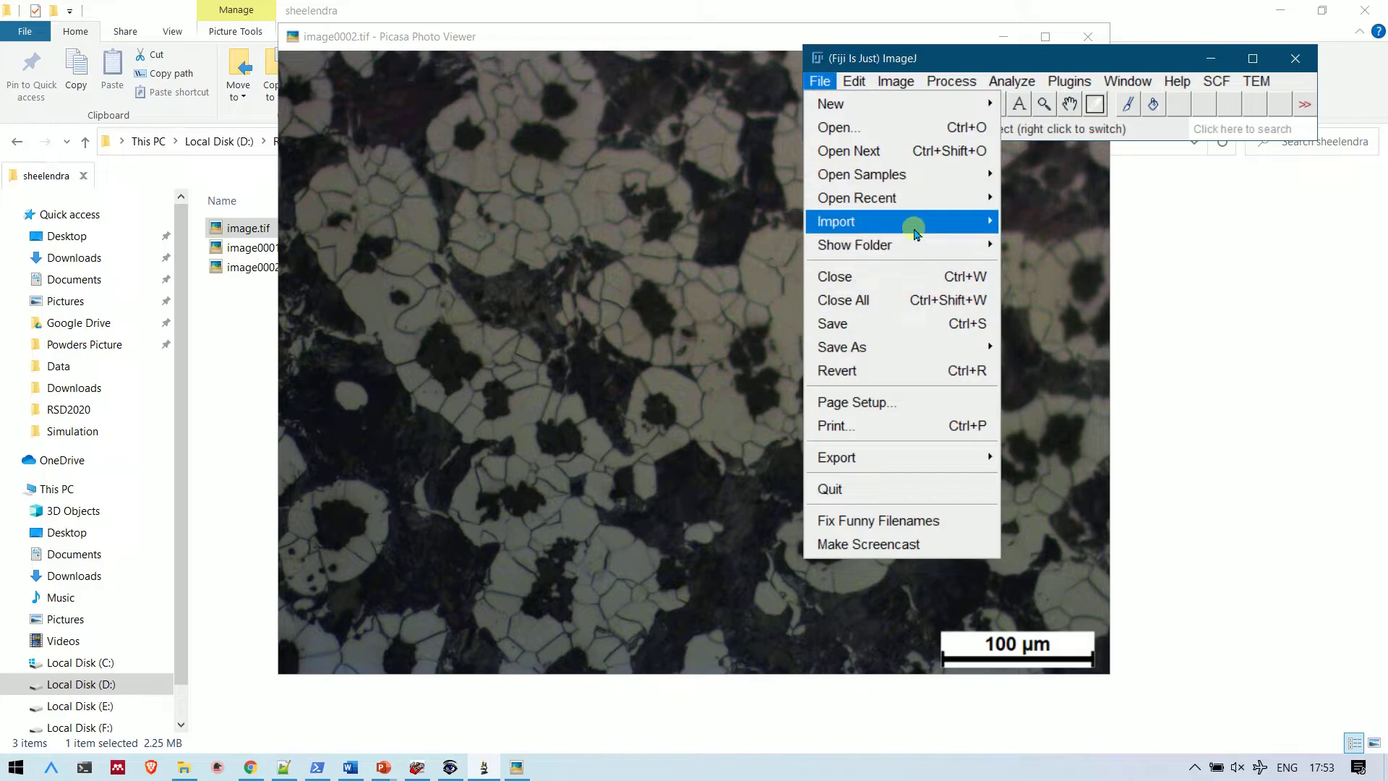
{"action": "mouse_move", "coordinate": [836, 222]}
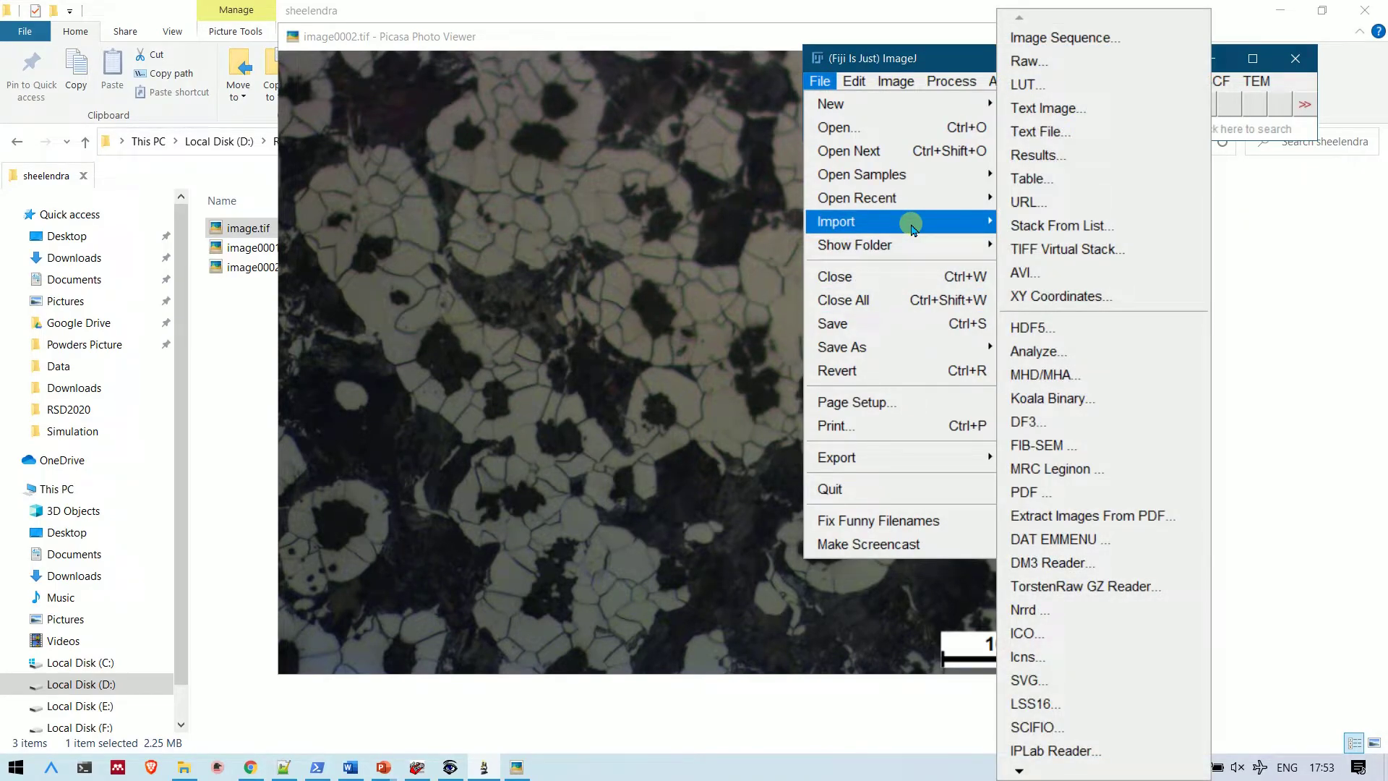
{"action": "left_click", "coordinate": [1088, 42]}
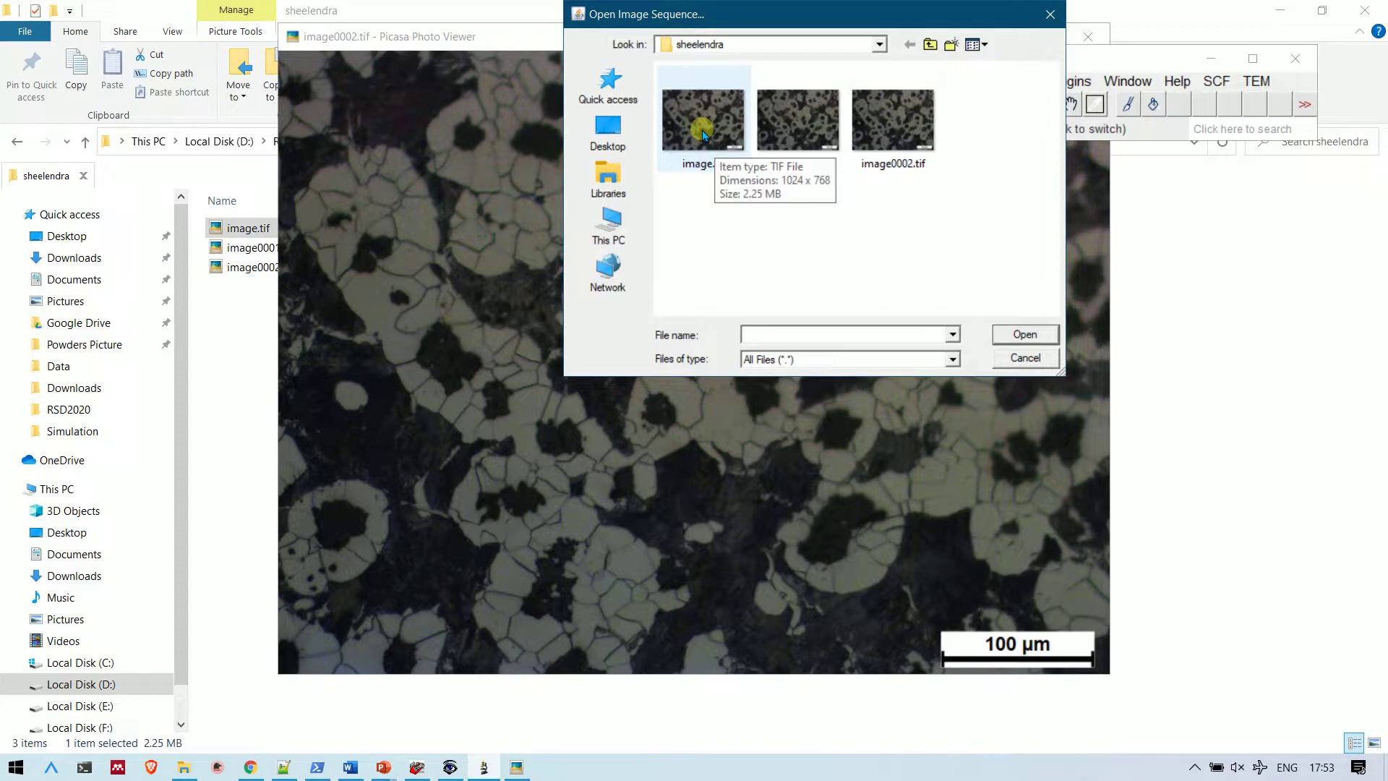
{"action": "left_click", "coordinate": [702, 130]}
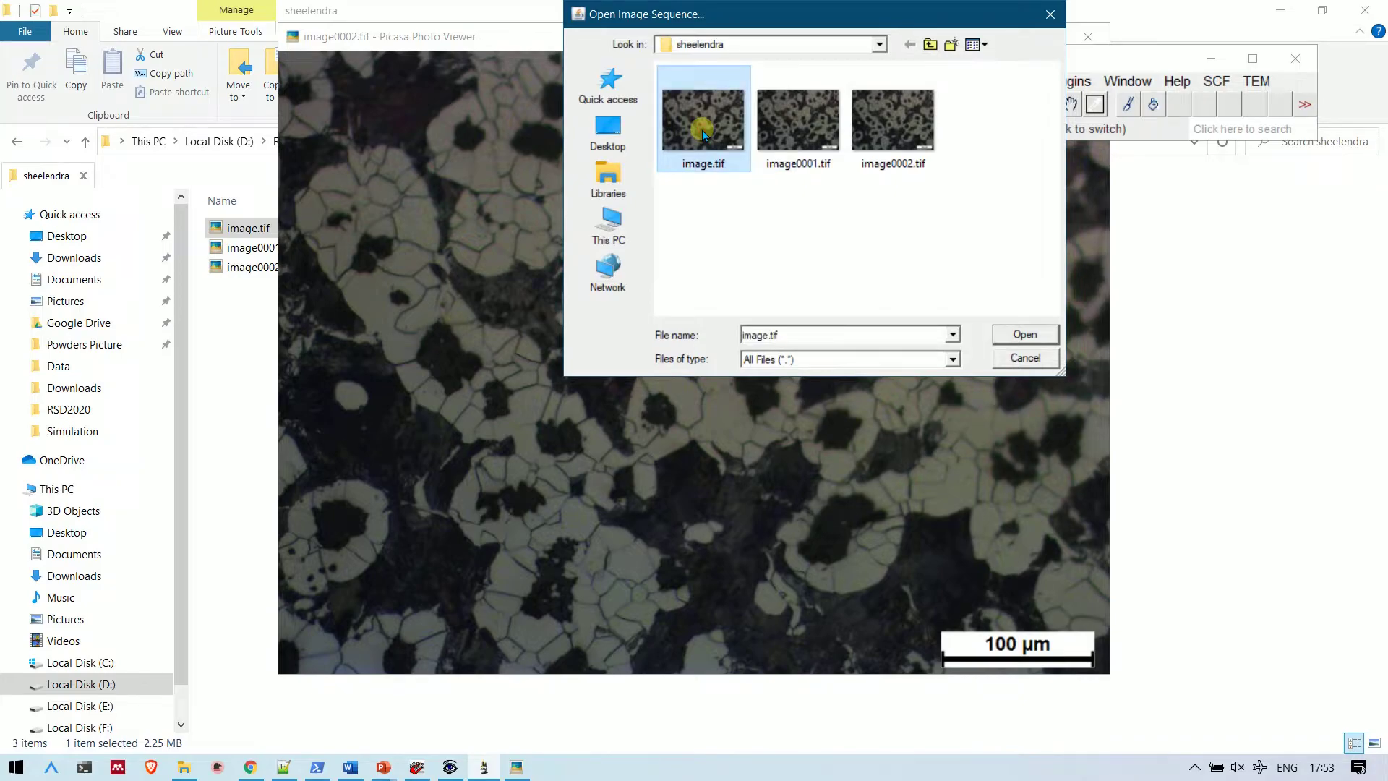
- Load the 3-slice sheelendra stack with default sequence options, zoom to 75%, and view slices 2 and 3
{"action": "left_click", "coordinate": [1017, 336]}
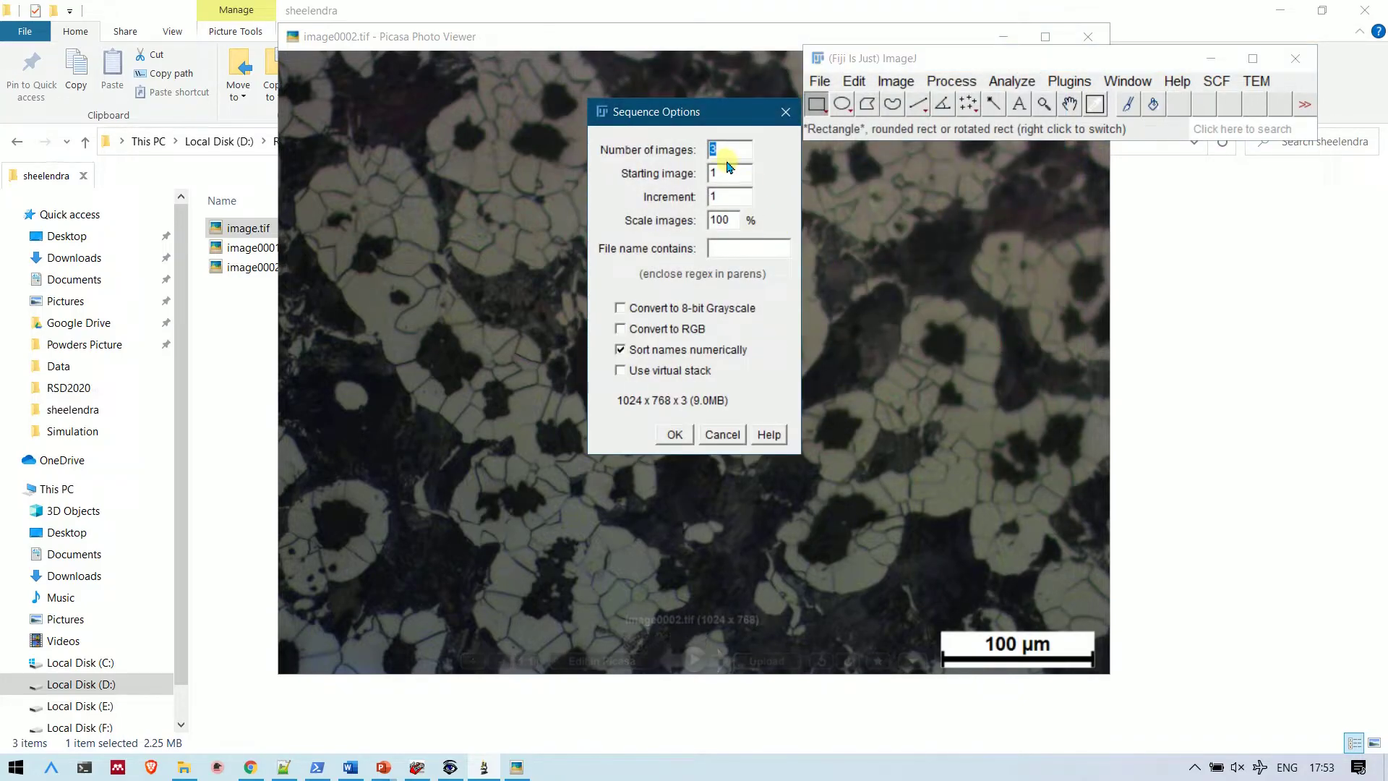
{"action": "left_click", "coordinate": [674, 437]}
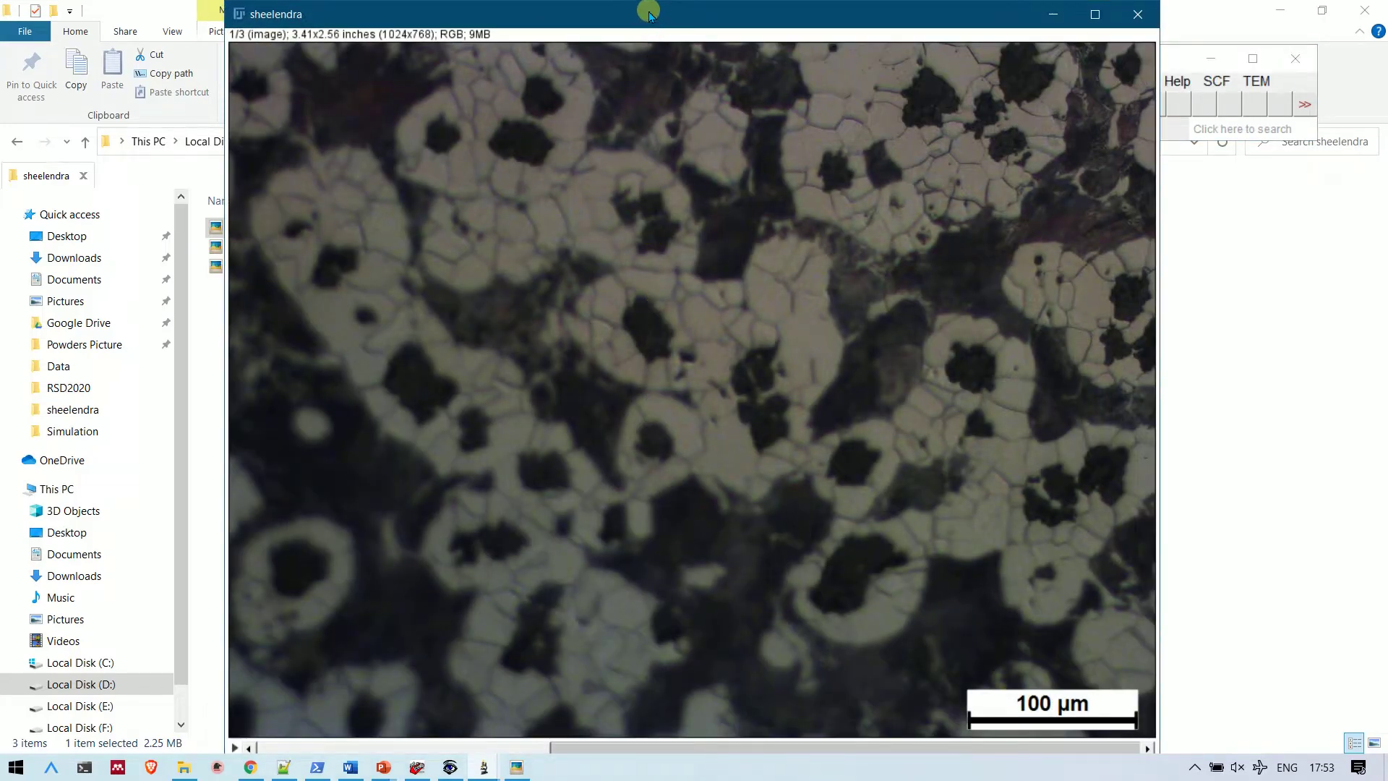
{"action": "left_click_drag", "start_coordinate": [648, 14], "coordinate": [625, 12]}
{"action": "key", "text": "minus"}
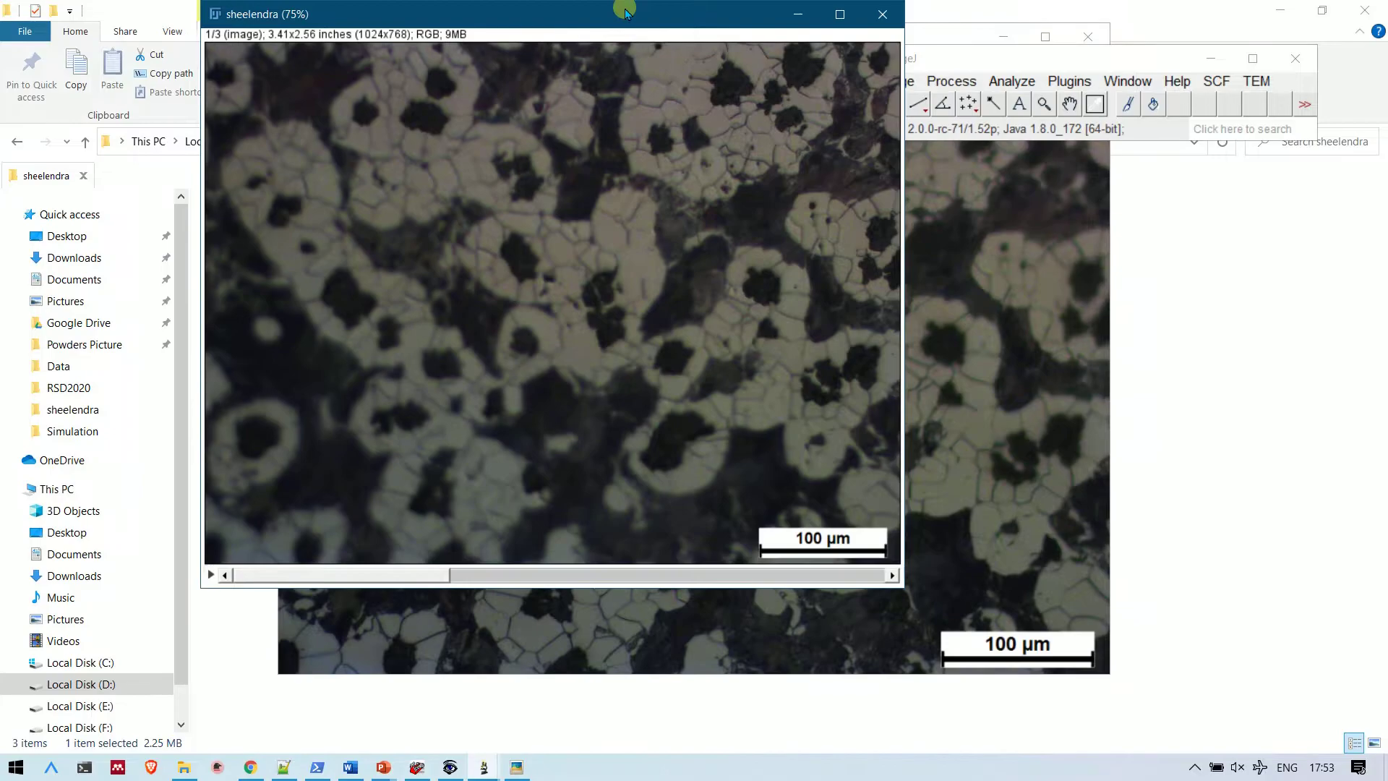
{"action": "left_click", "coordinate": [481, 578]}
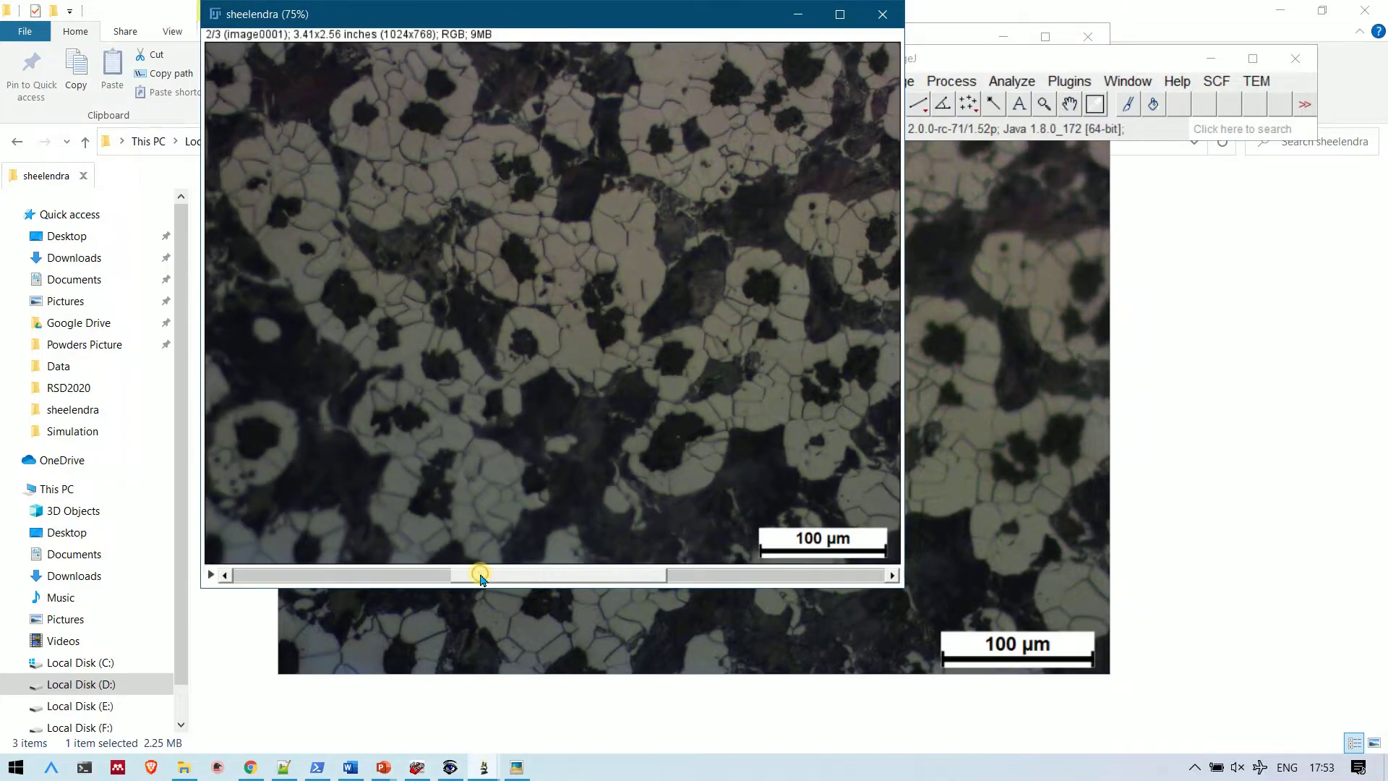
{"action": "left_click", "coordinate": [700, 577]}
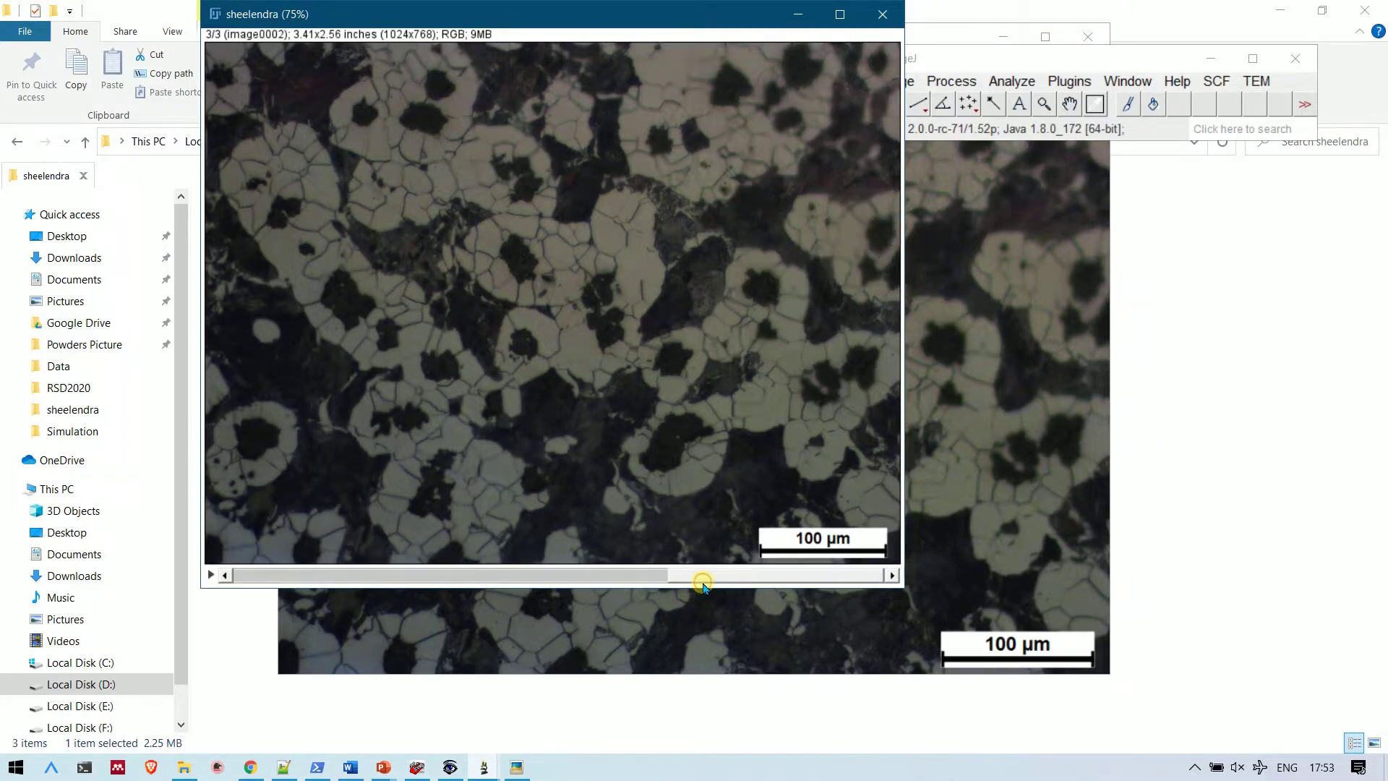
{"action": "left_click", "coordinate": [1017, 60]}
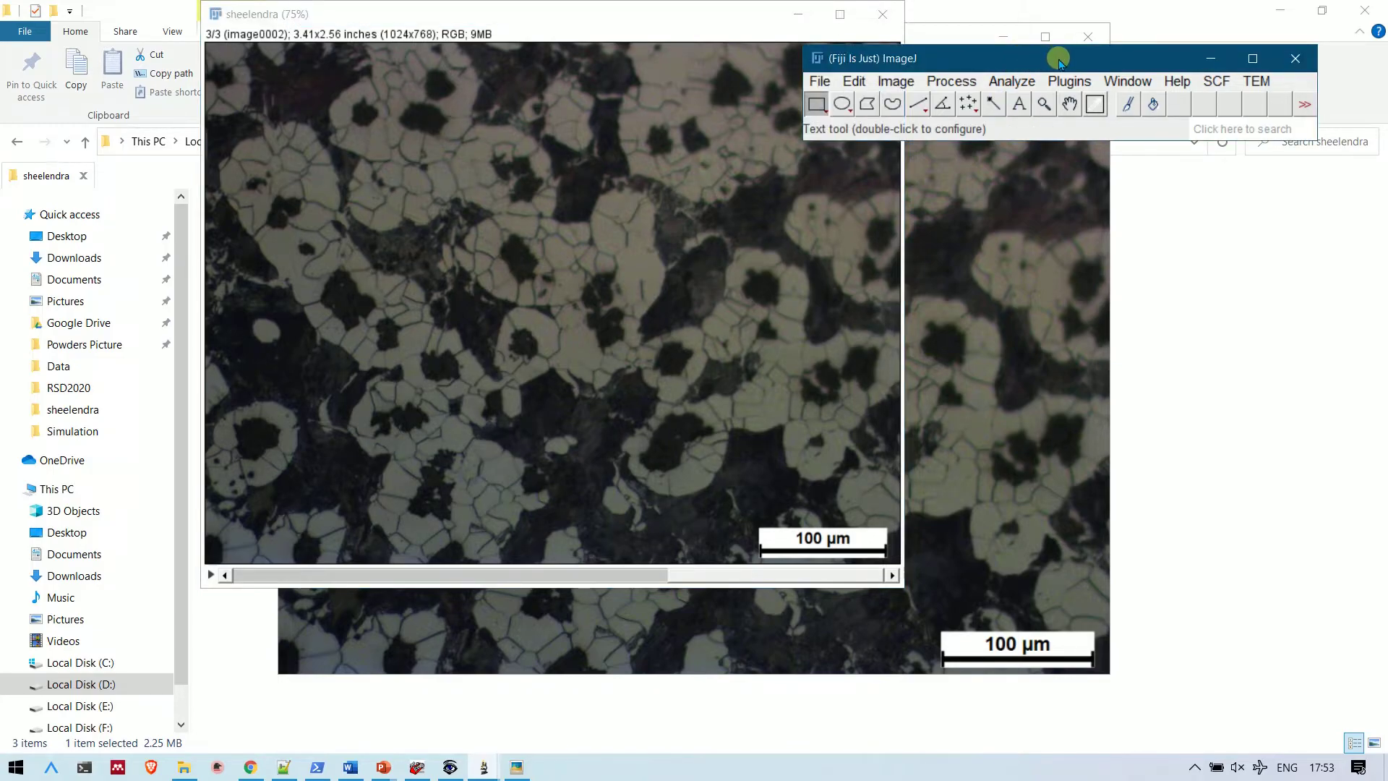
- Run Stack Focuser on the sheelendra stack, keeping the 11×11 kernel
{"action": "left_click_drag", "start_coordinate": [1057, 60], "coordinate": [1081, 51]}
{"action": "left_click", "coordinate": [1086, 66]}
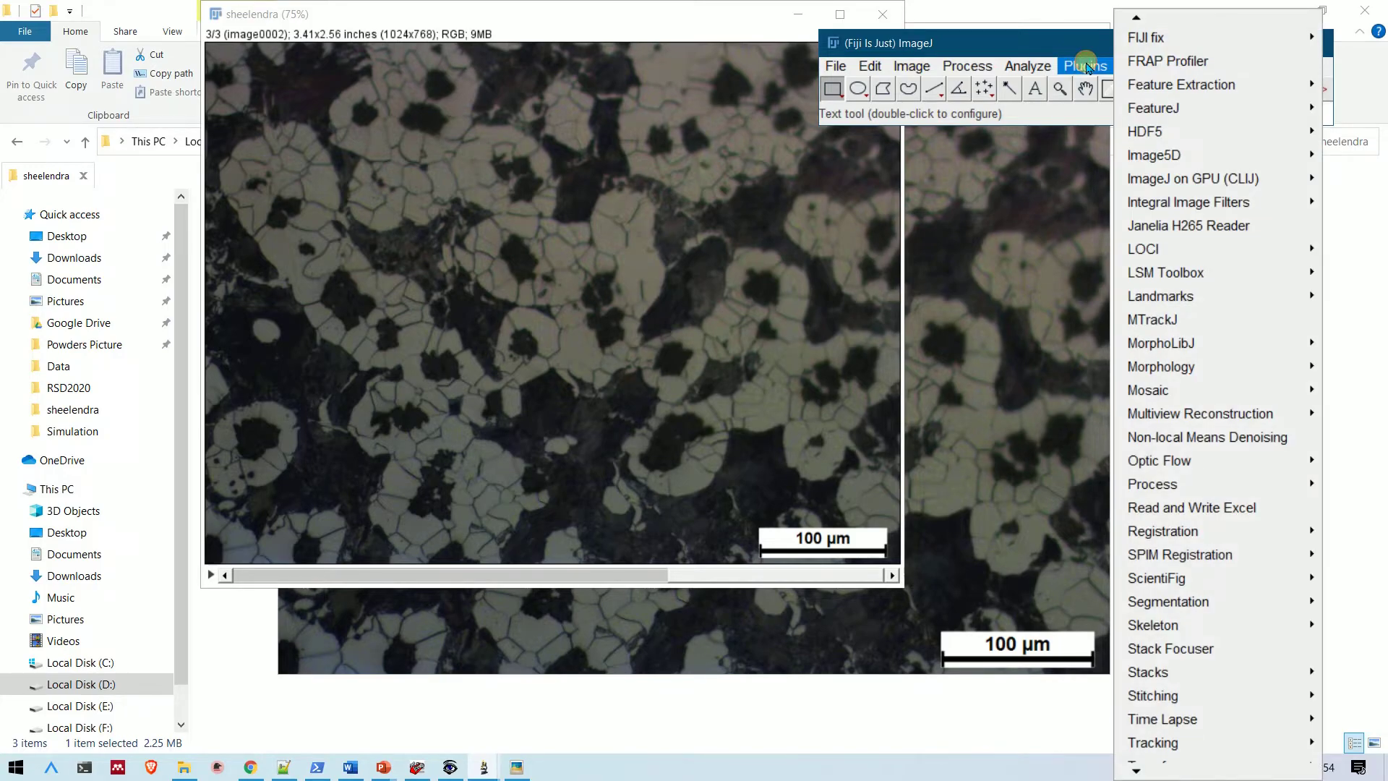
{"action": "left_click", "coordinate": [1213, 648]}
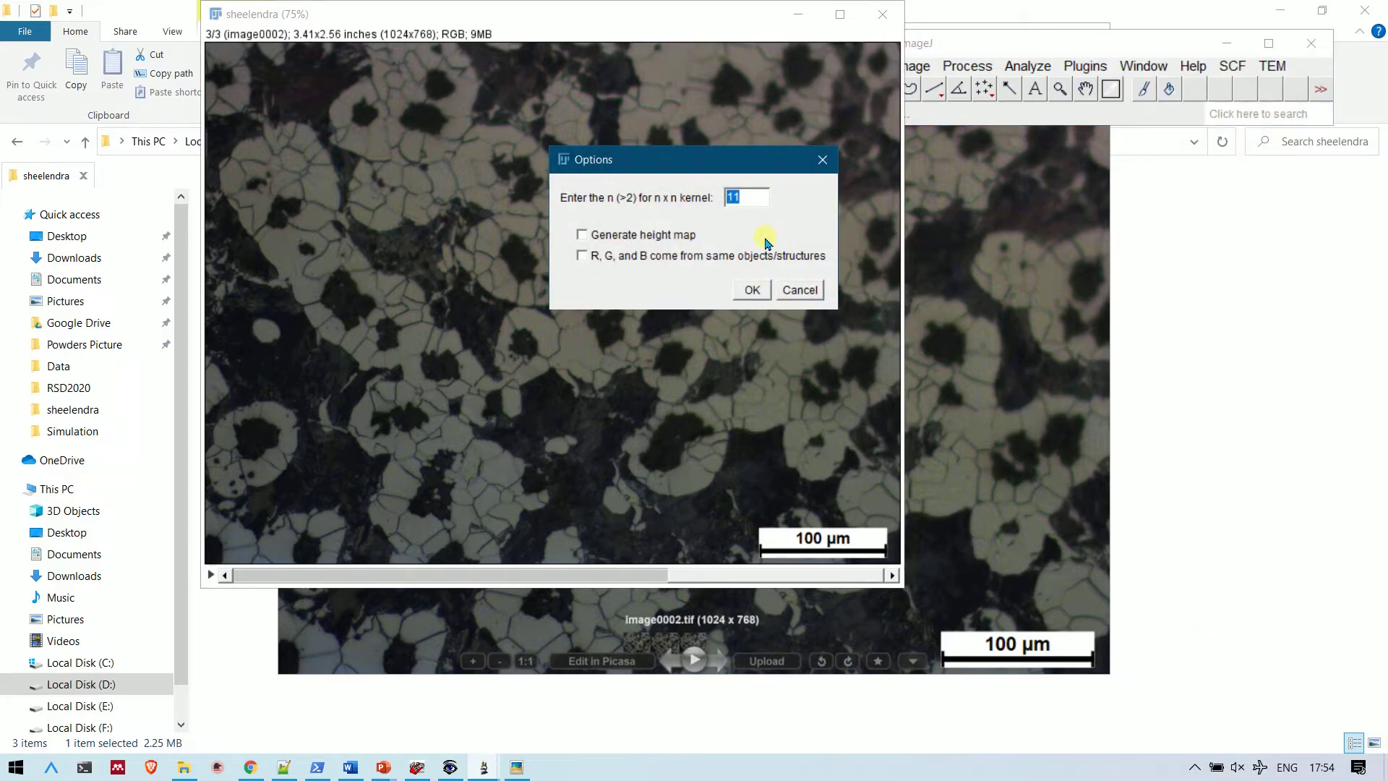
{"action": "left_click", "coordinate": [751, 289]}
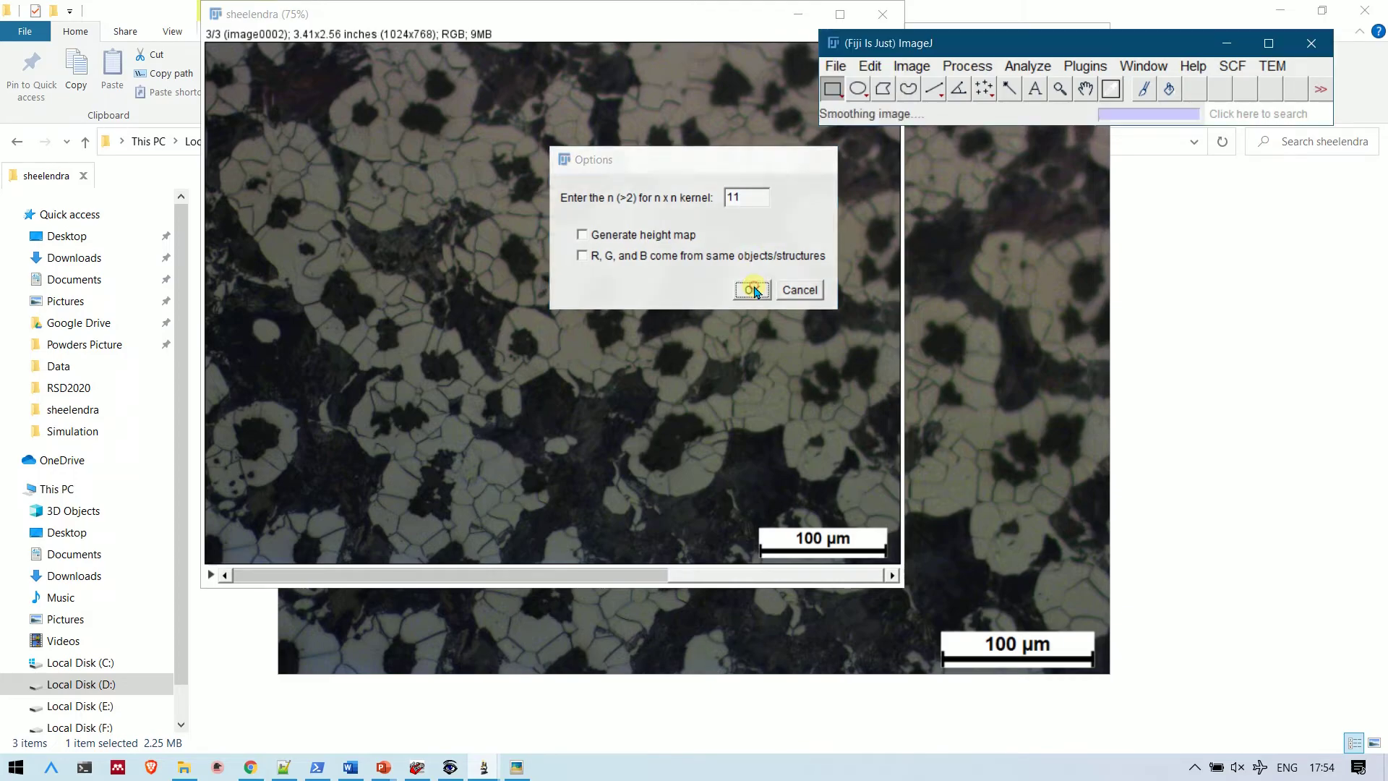